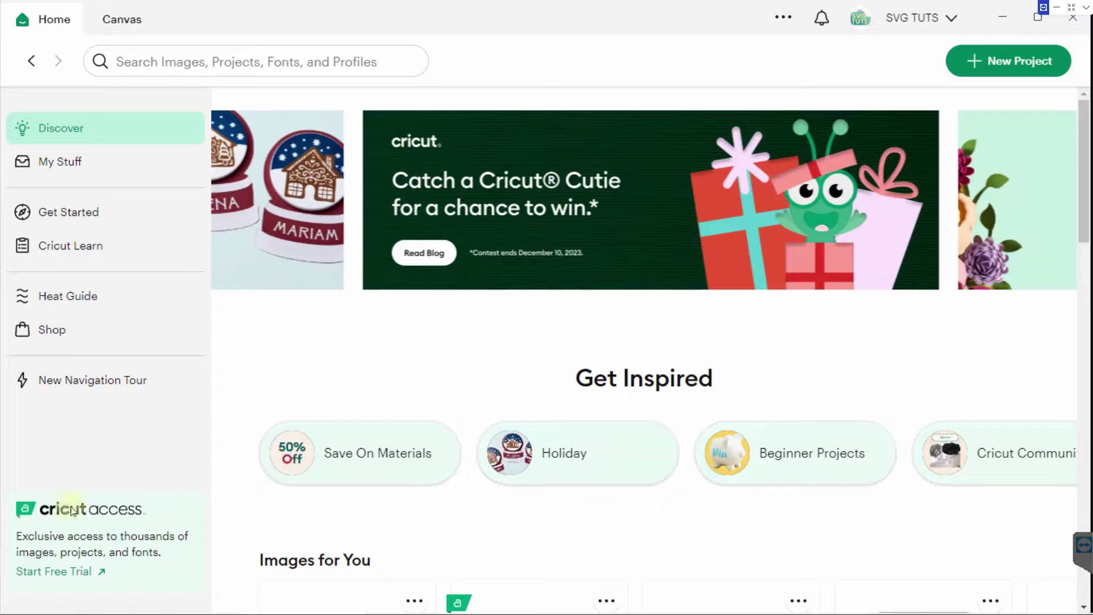
Filter the full image library to free multi-layer images and choose the Tropical Flower Letter W.
click(116, 22)
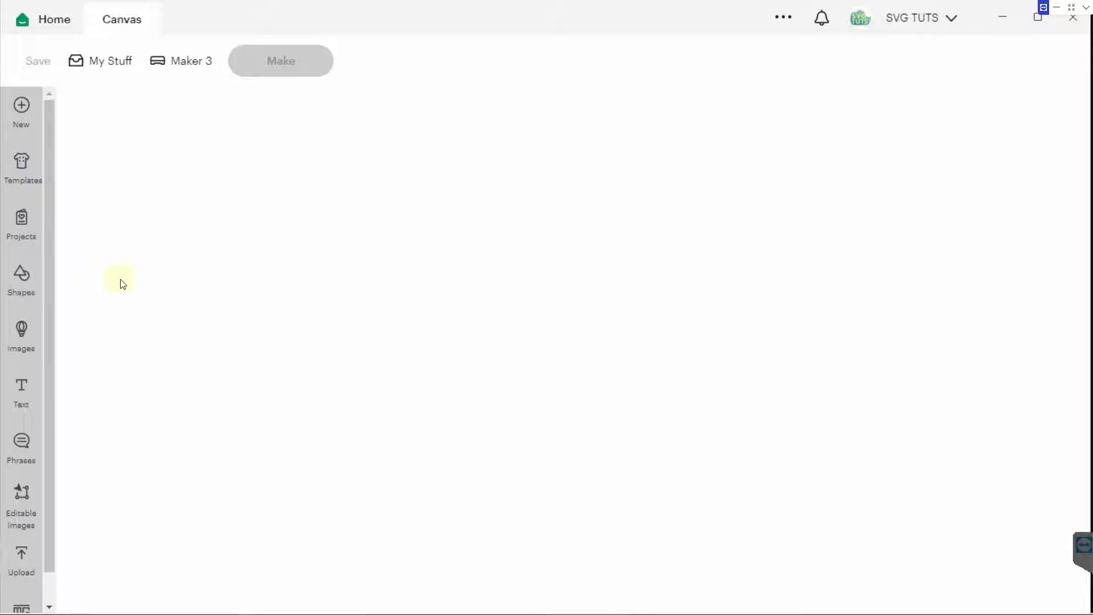
click(24, 333)
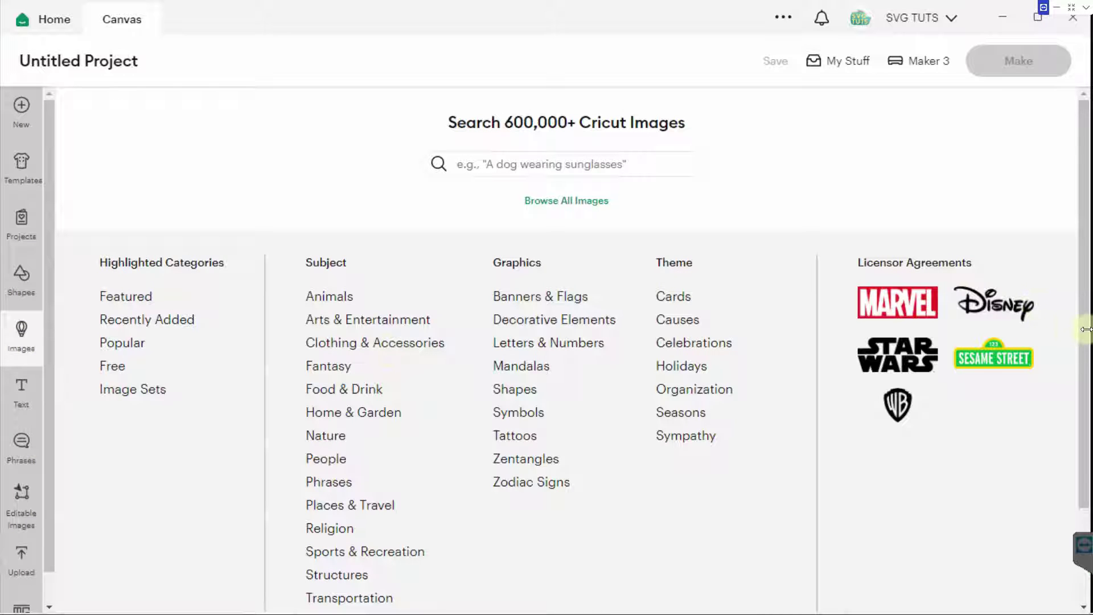
scroll(1087, 379, down, 2)
scroll(854, 284, up, 2)
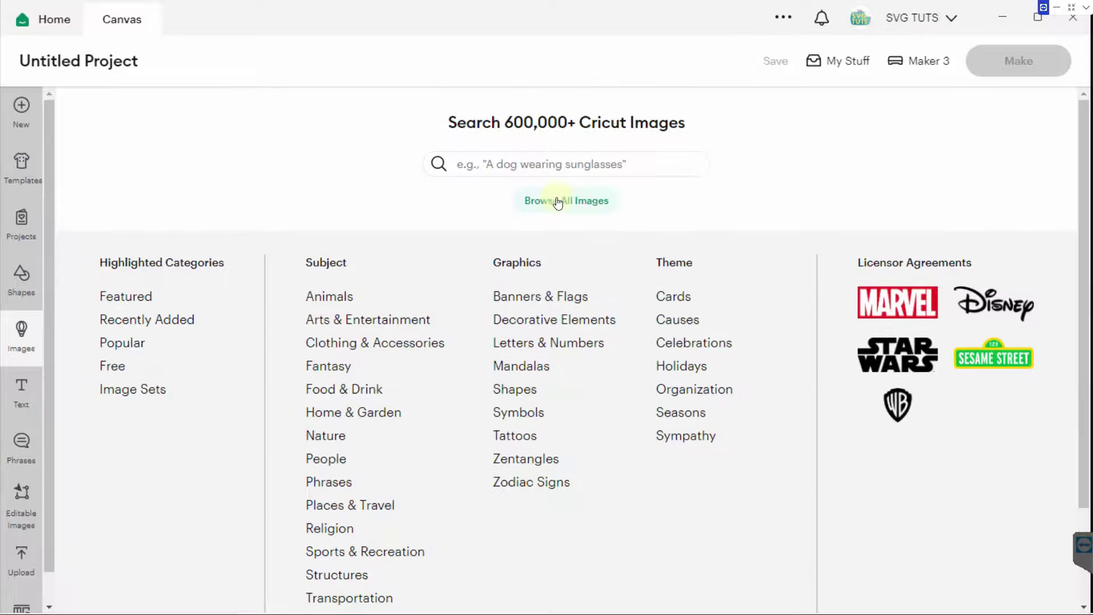
click(560, 202)
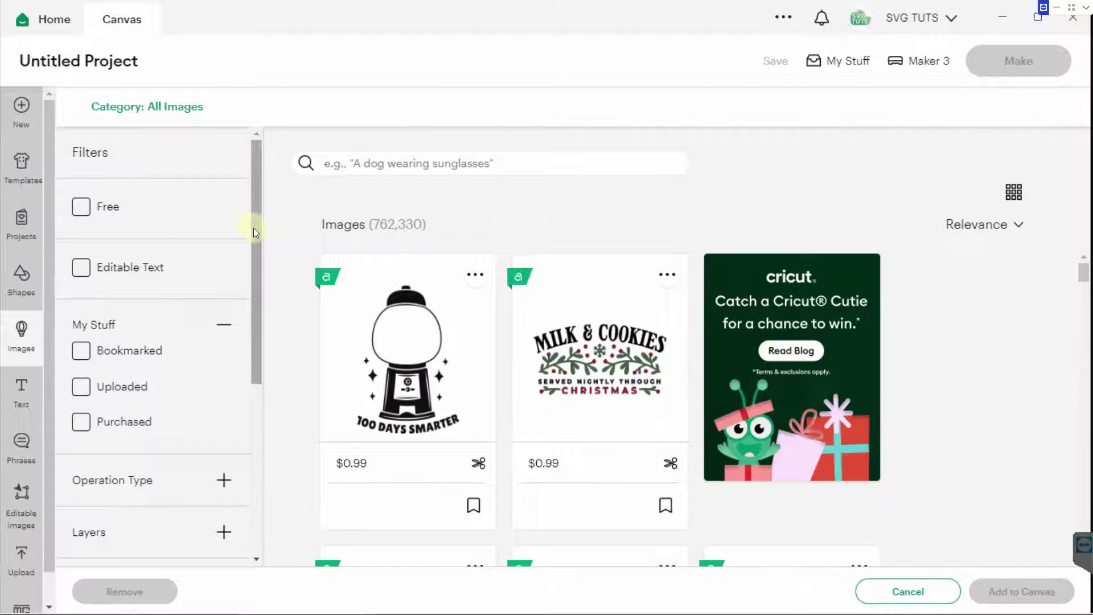
drag(254, 228, 263, 360)
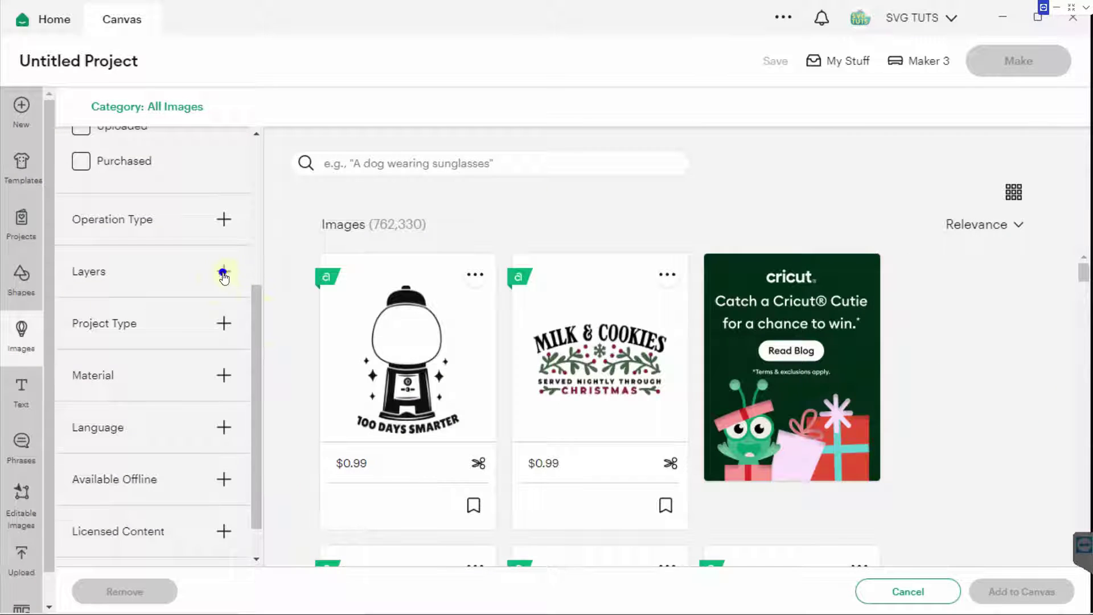
click(223, 272)
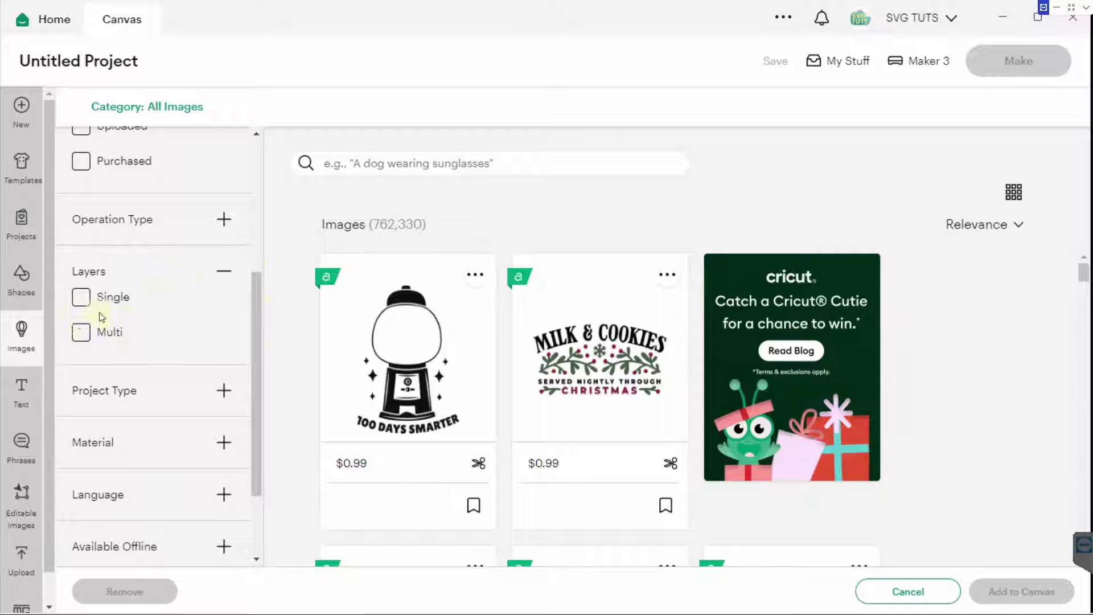
click(81, 336)
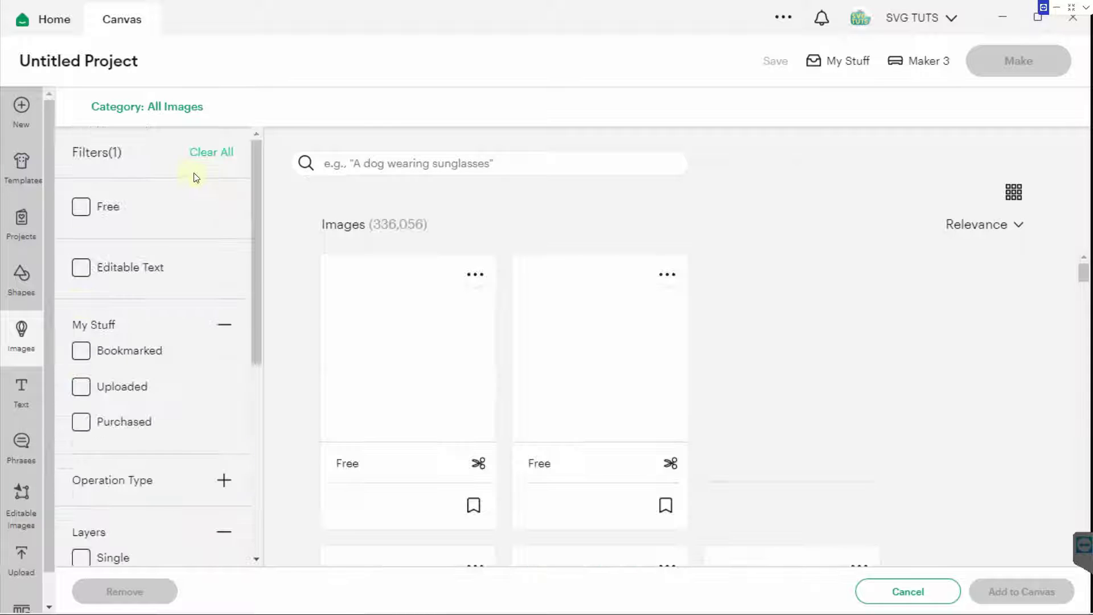
click(83, 208)
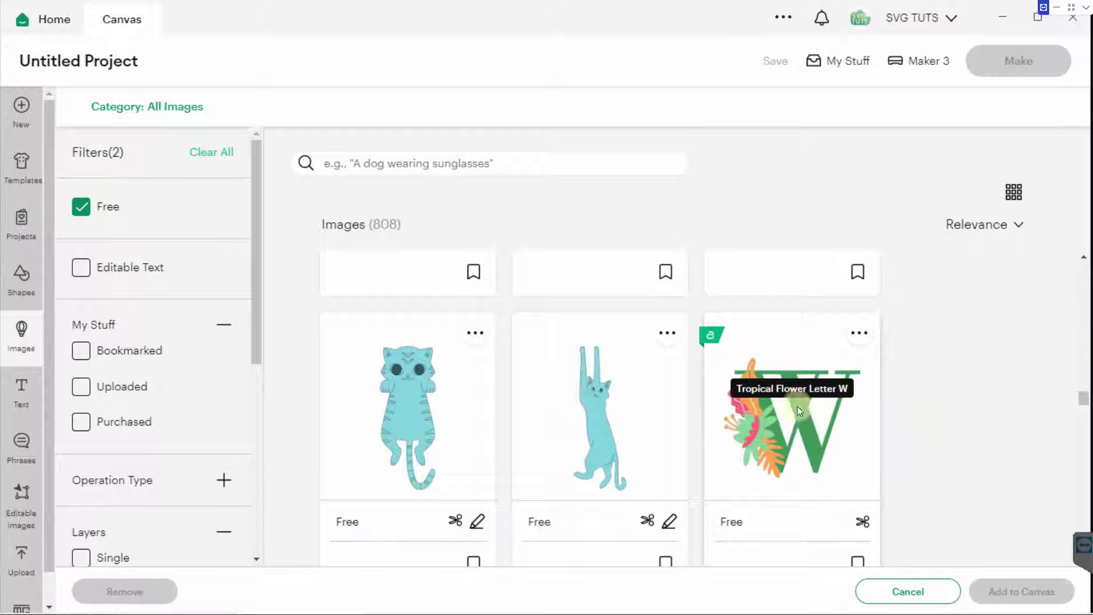
click(824, 436)
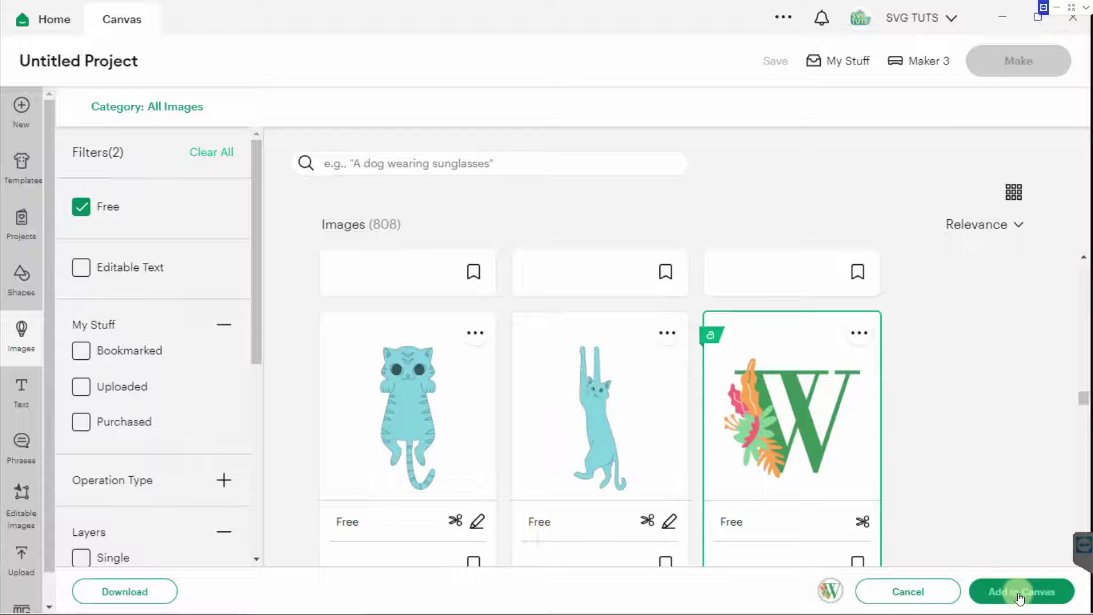
Add the W design to the canvas, deselect the group, and select the W-01 letter layer.
click(1019, 596)
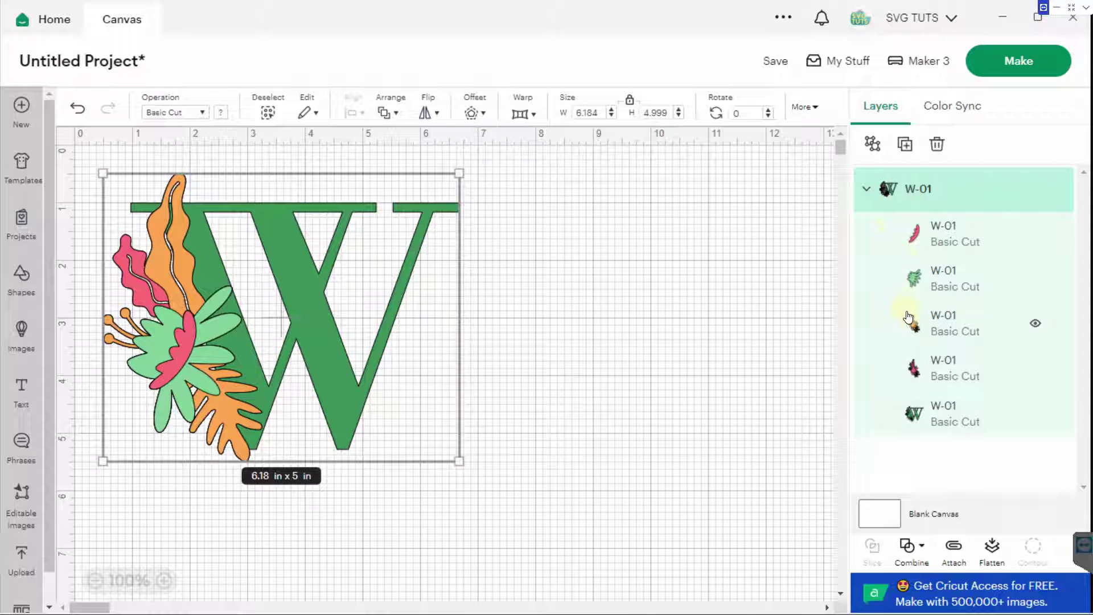
click(728, 301)
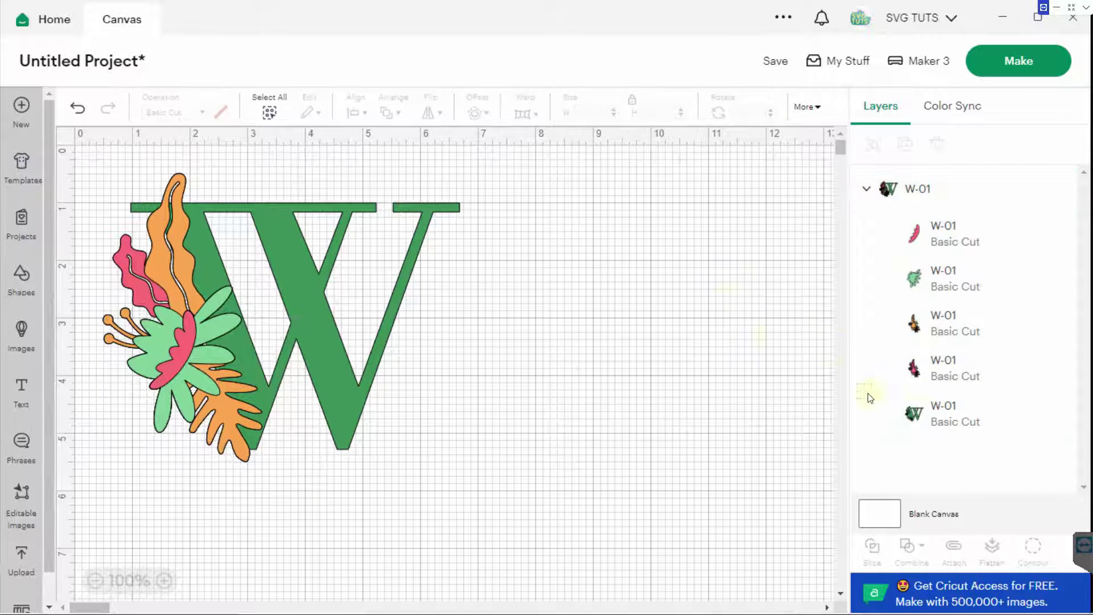
click(958, 421)
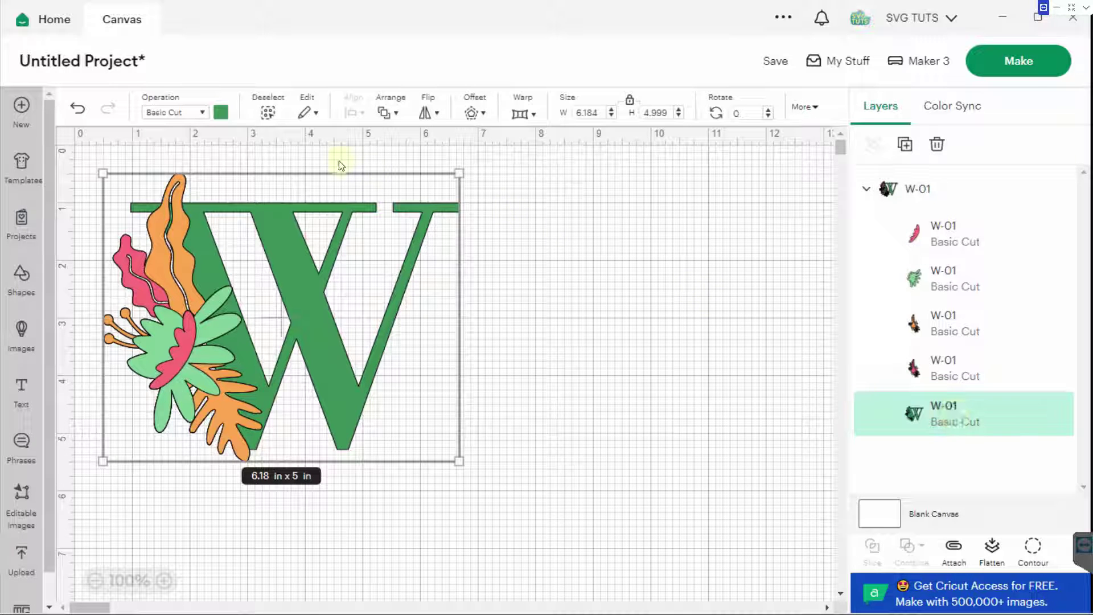
Color the W letter black, the green leaf flower layer dark red, and the pink piece green.
click(222, 114)
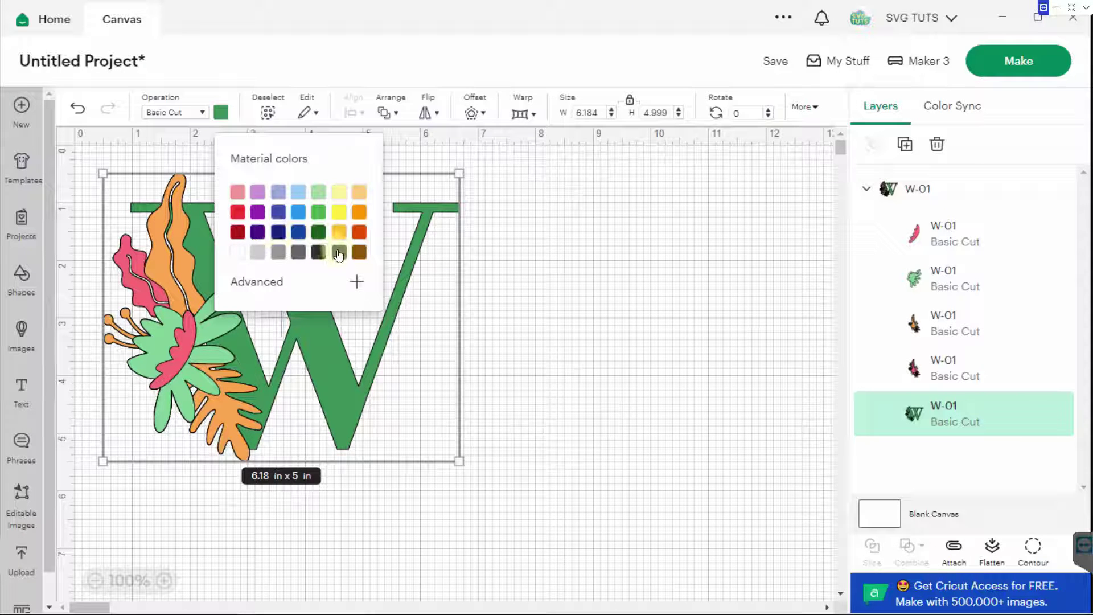
click(952, 276)
click(954, 277)
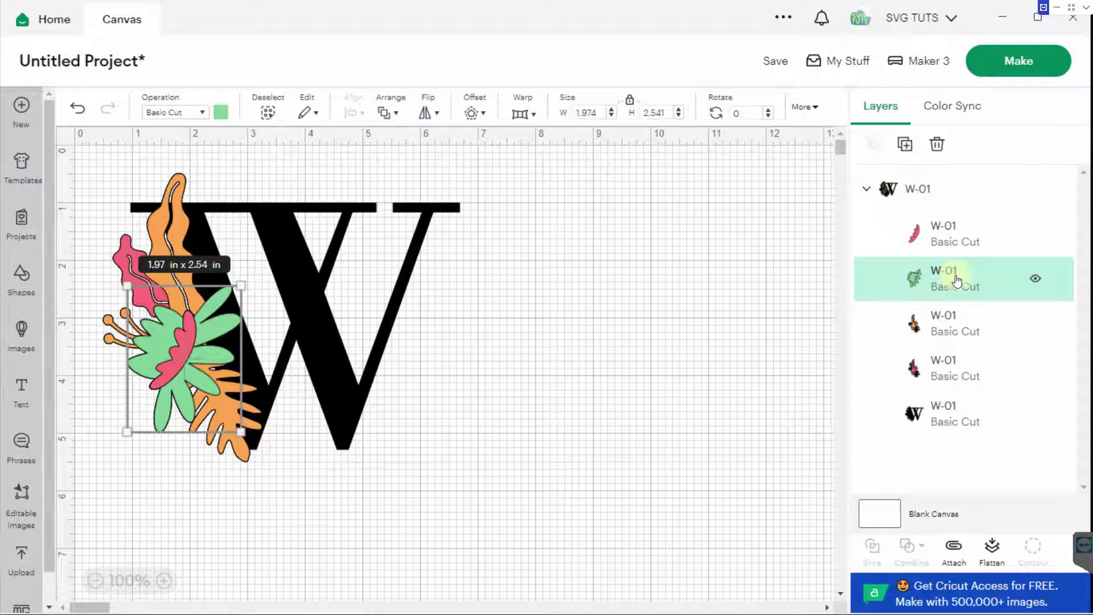
click(222, 113)
click(238, 248)
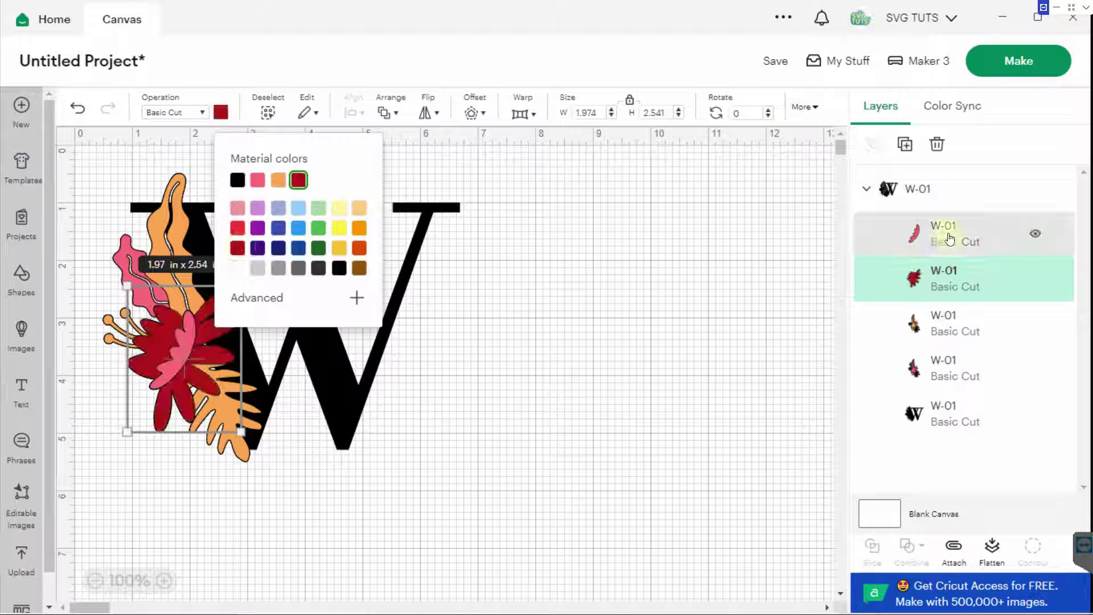
click(949, 238)
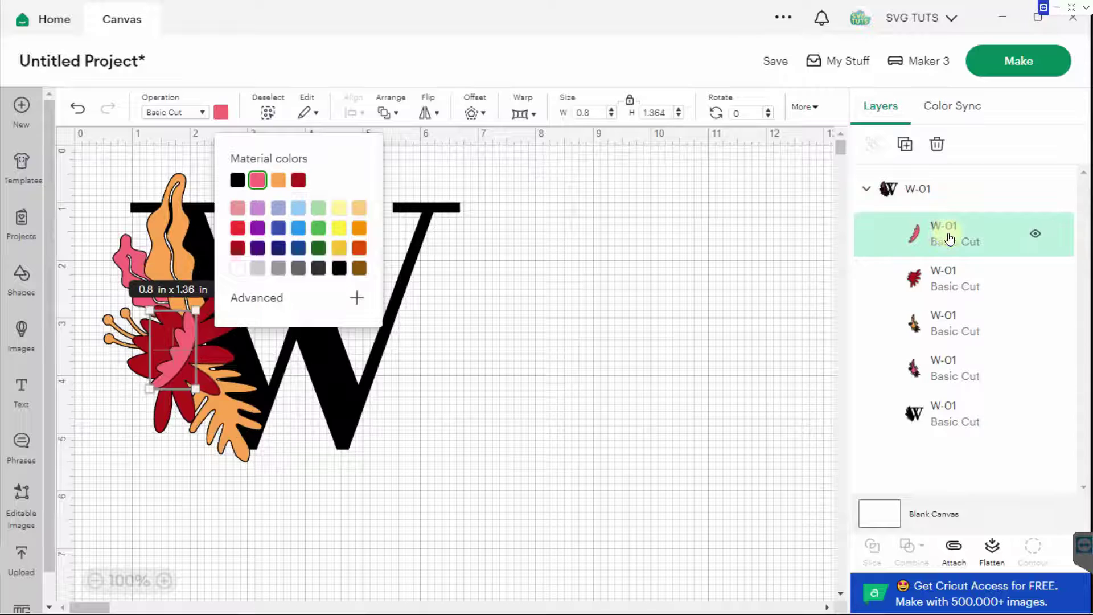
click(319, 228)
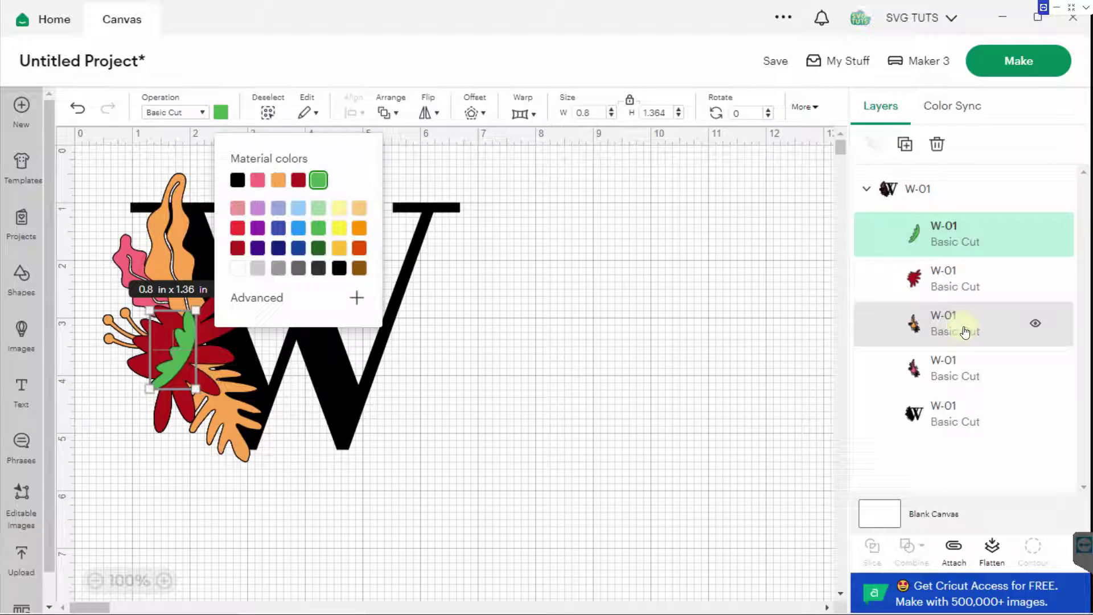
Identify the orange leaf layer by toggling its visibility and recolor it blue.
click(978, 323)
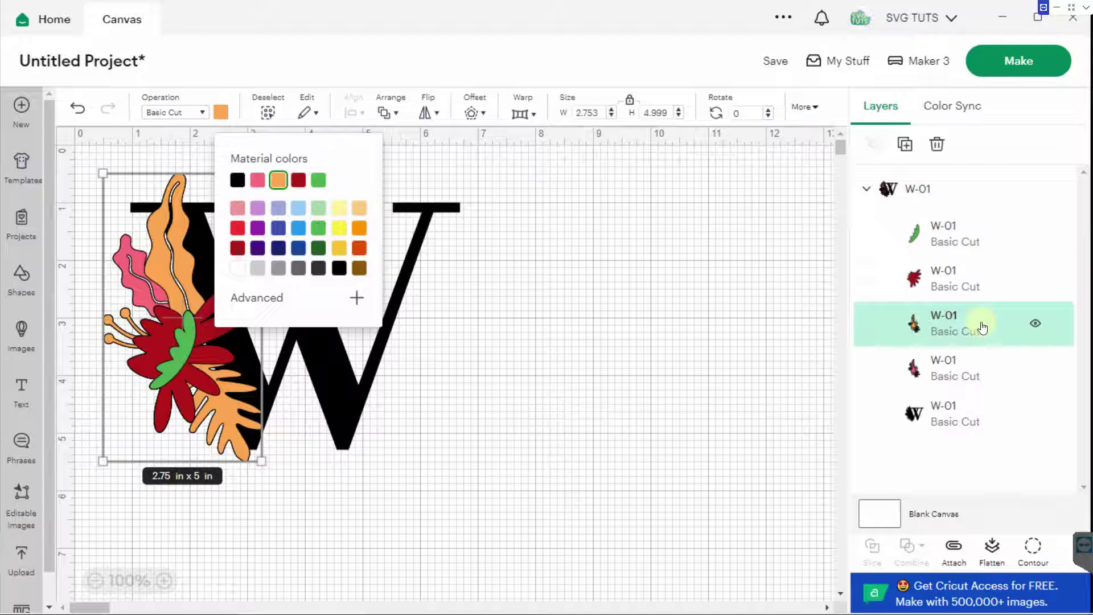
click(1035, 325)
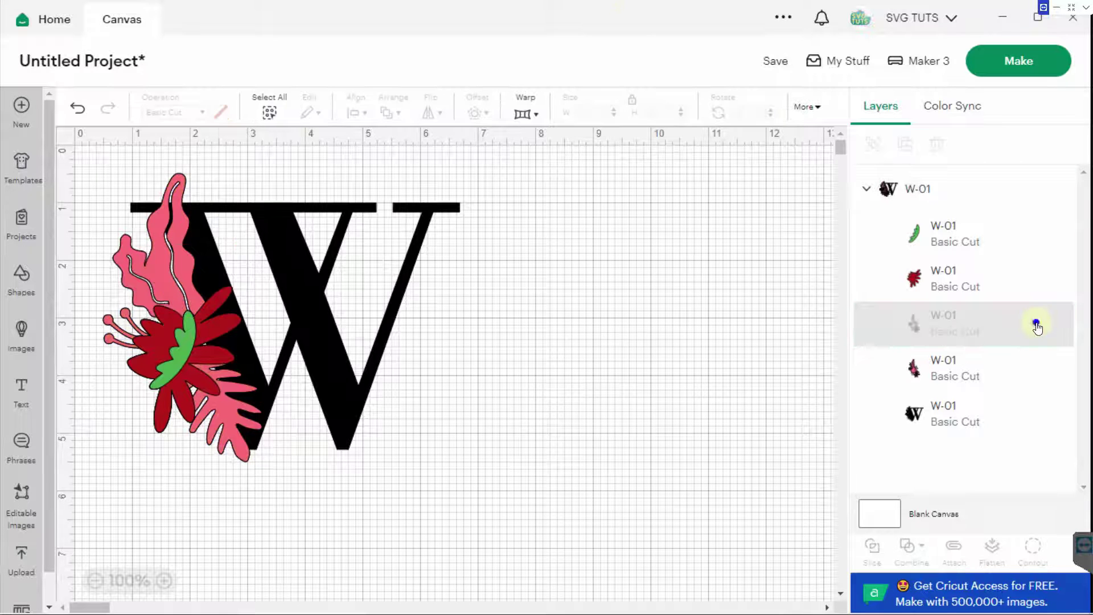
click(1036, 325)
click(1036, 325)
click(1036, 325)
click(1019, 329)
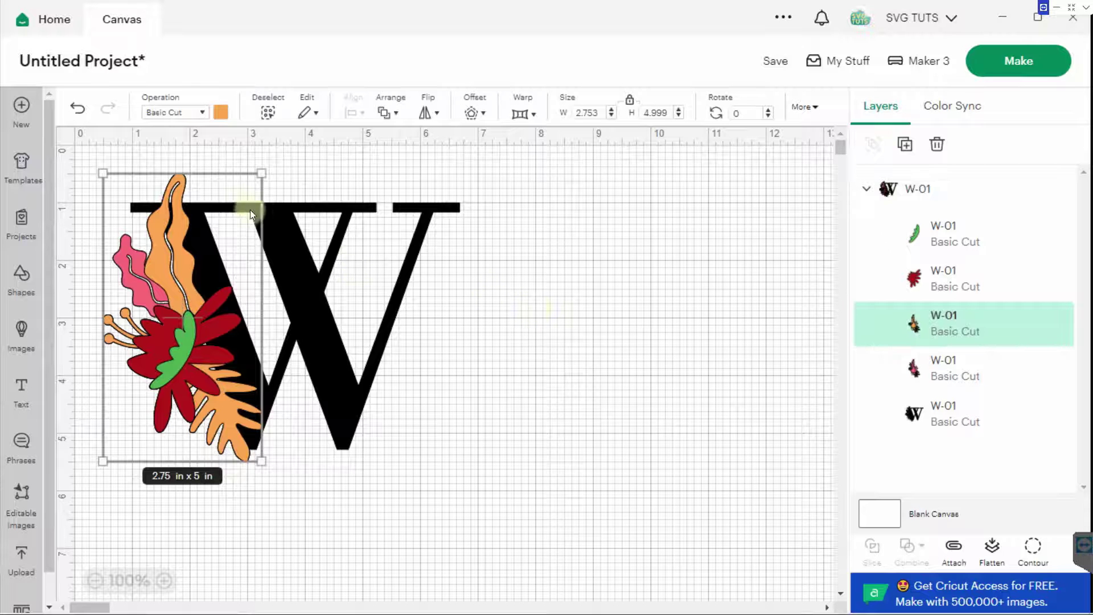
click(220, 113)
click(278, 180)
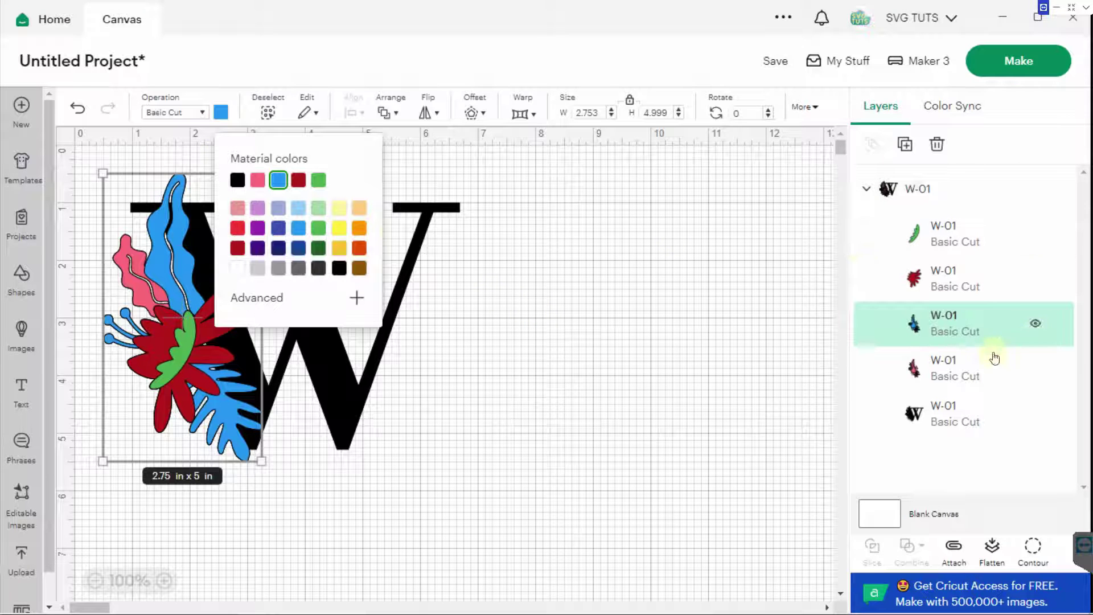
Identify the pink leaf layer, recolor it golden yellow, and clear the selection.
click(1031, 370)
click(1036, 371)
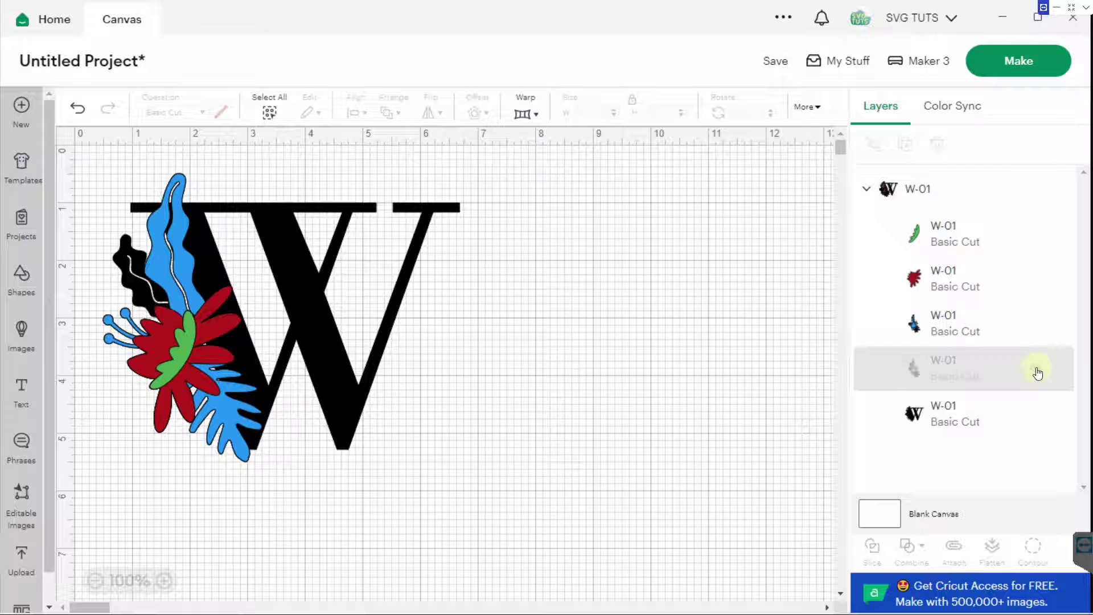
click(1036, 371)
click(996, 369)
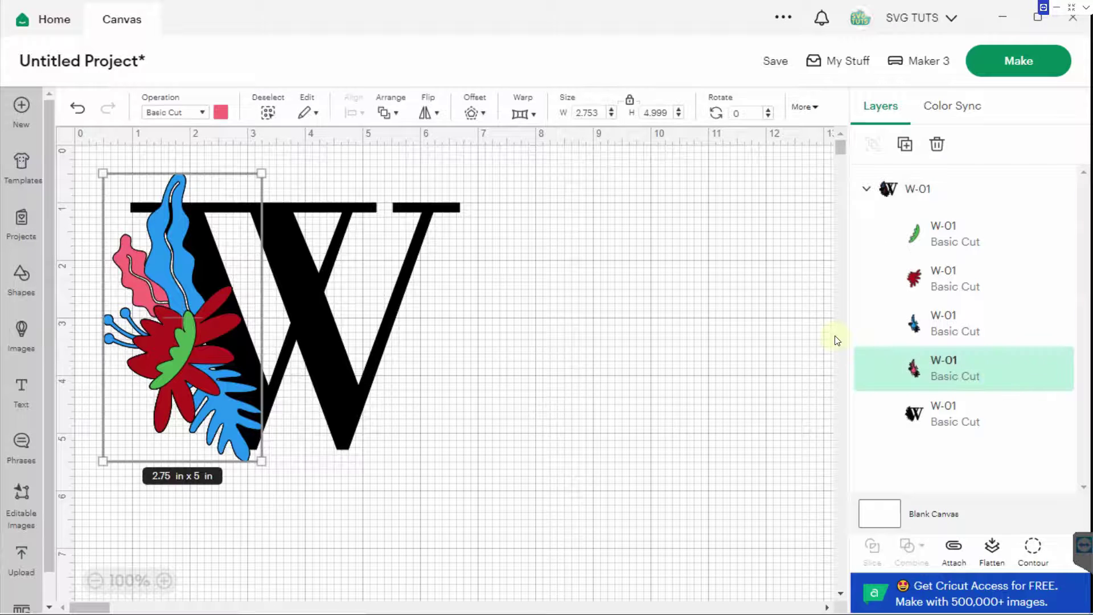
click(222, 114)
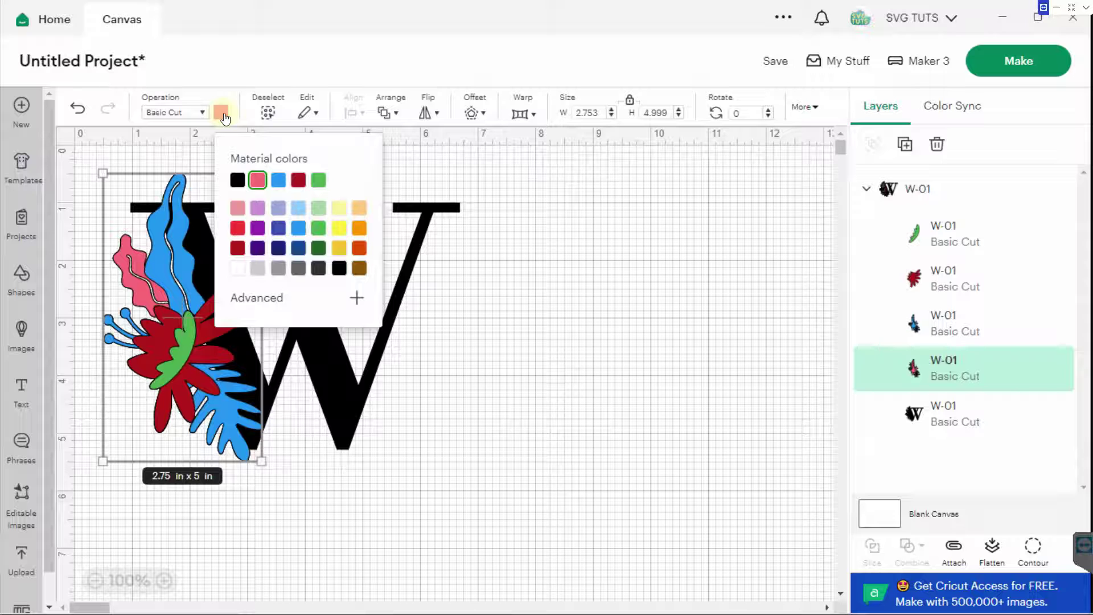
click(340, 248)
click(557, 311)
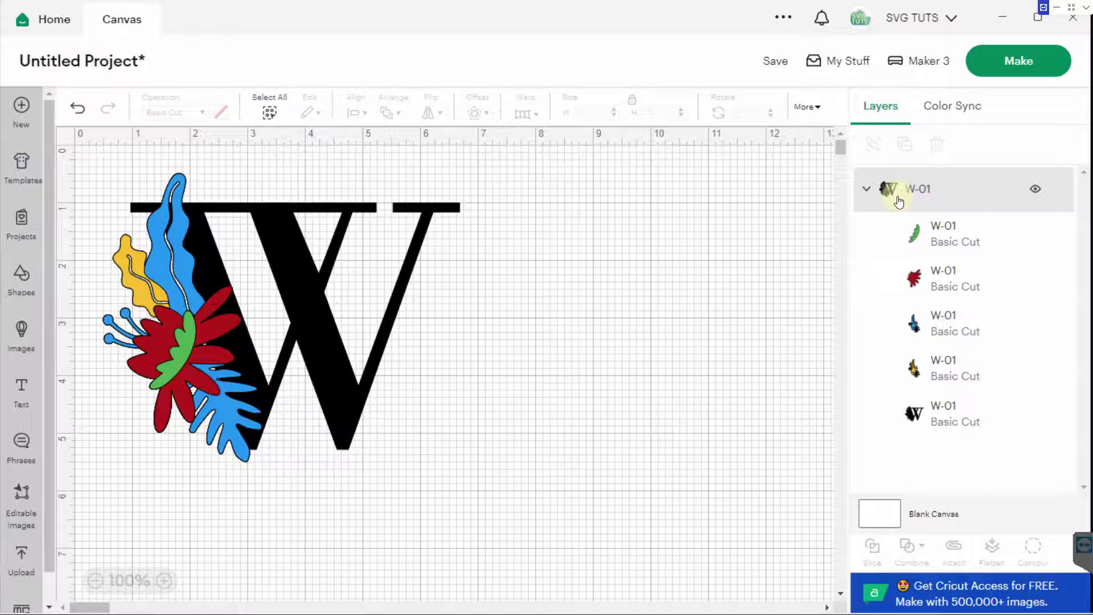
Move the red flower and green leaf separately, then undo both moves.
click(957, 289)
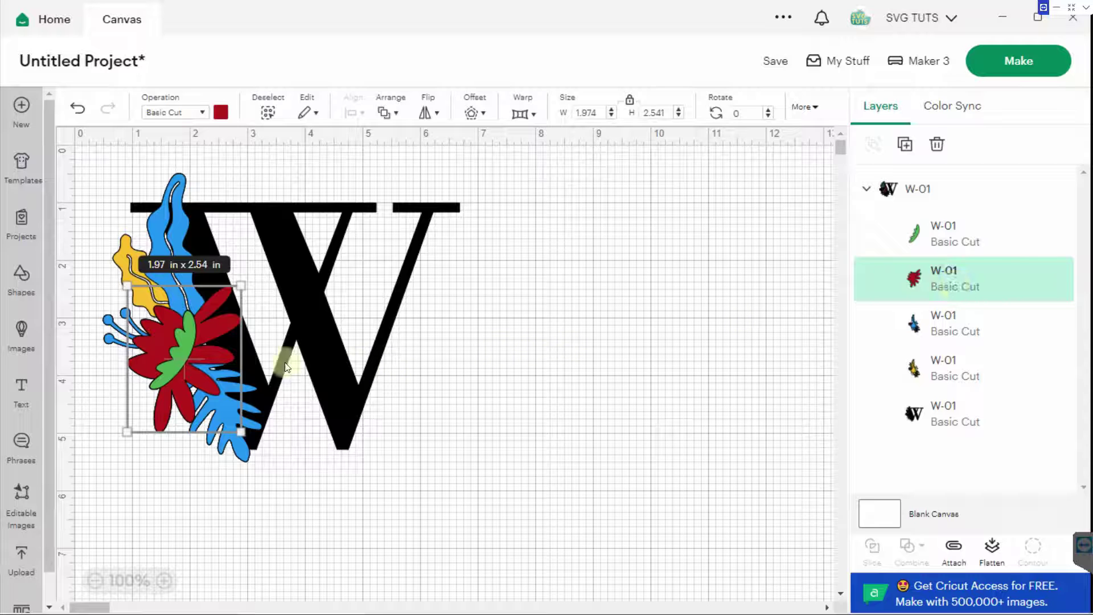
drag(220, 359, 419, 401)
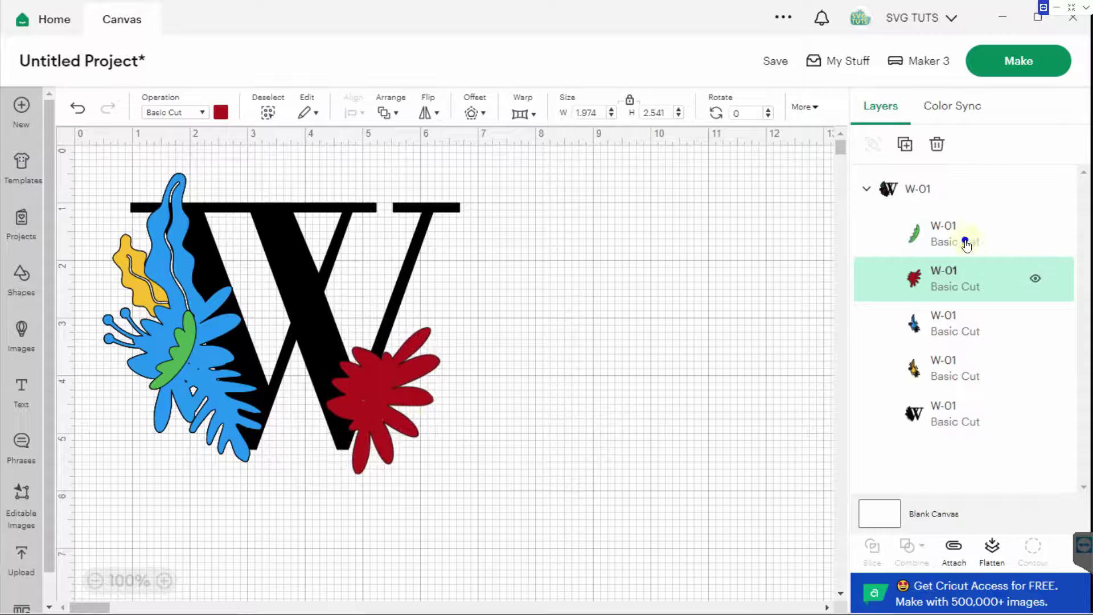
click(963, 240)
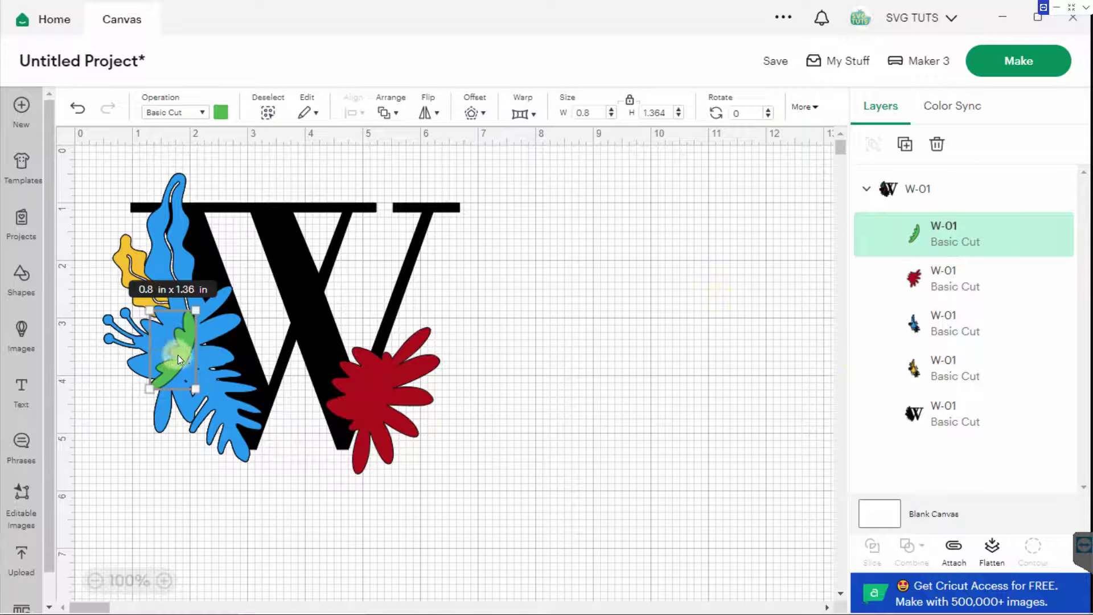
drag(177, 354, 374, 398)
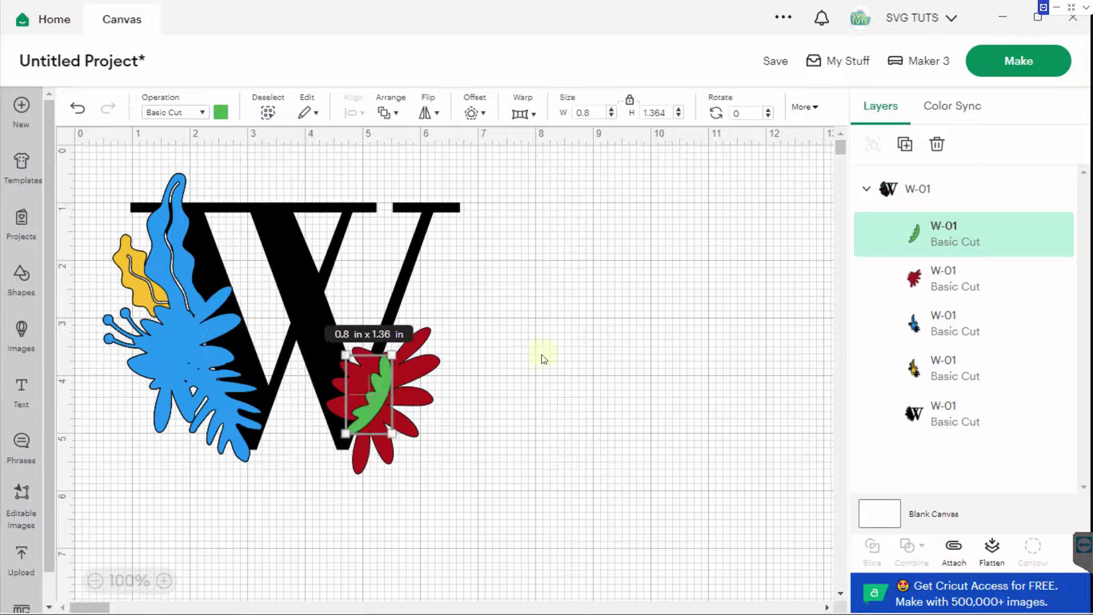
click(80, 109)
click(81, 109)
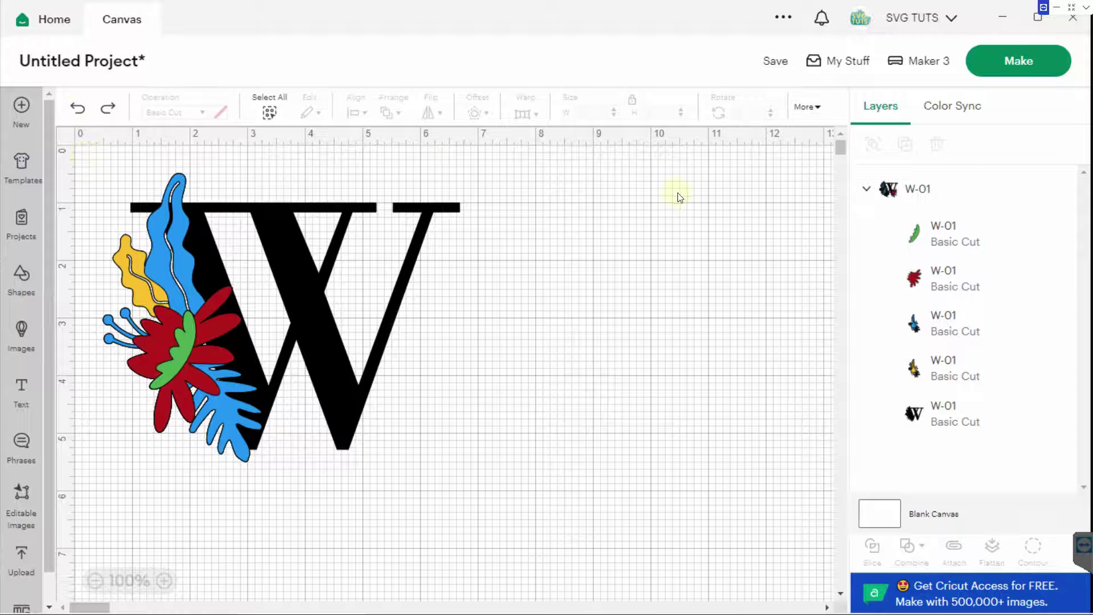
Select the green leaf and red flower together and drag them onto the W's upper right arm.
click(967, 239)
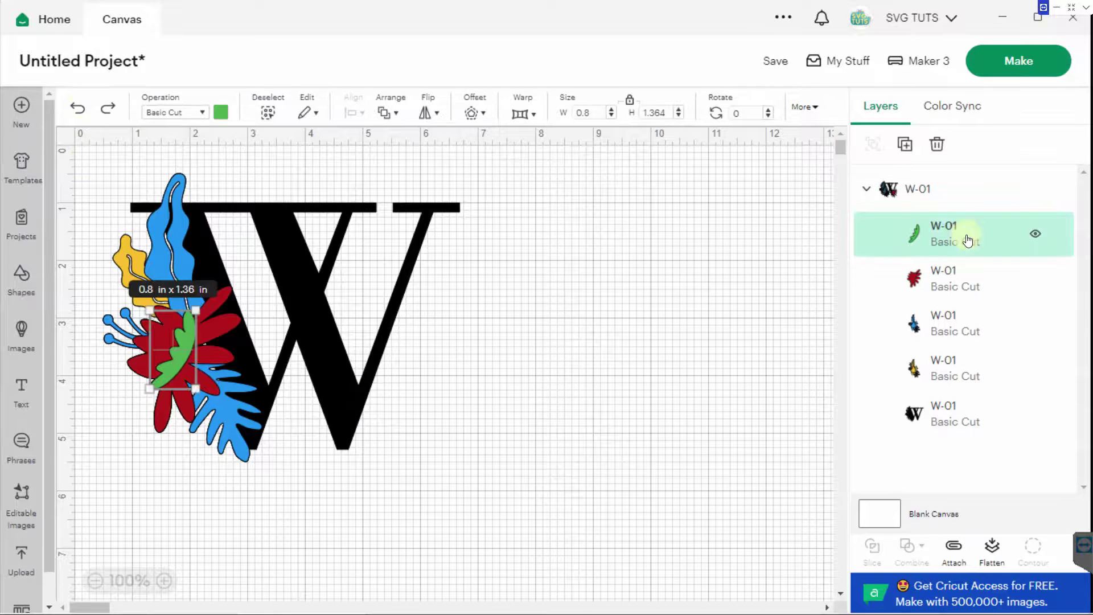
shift+click(973, 278)
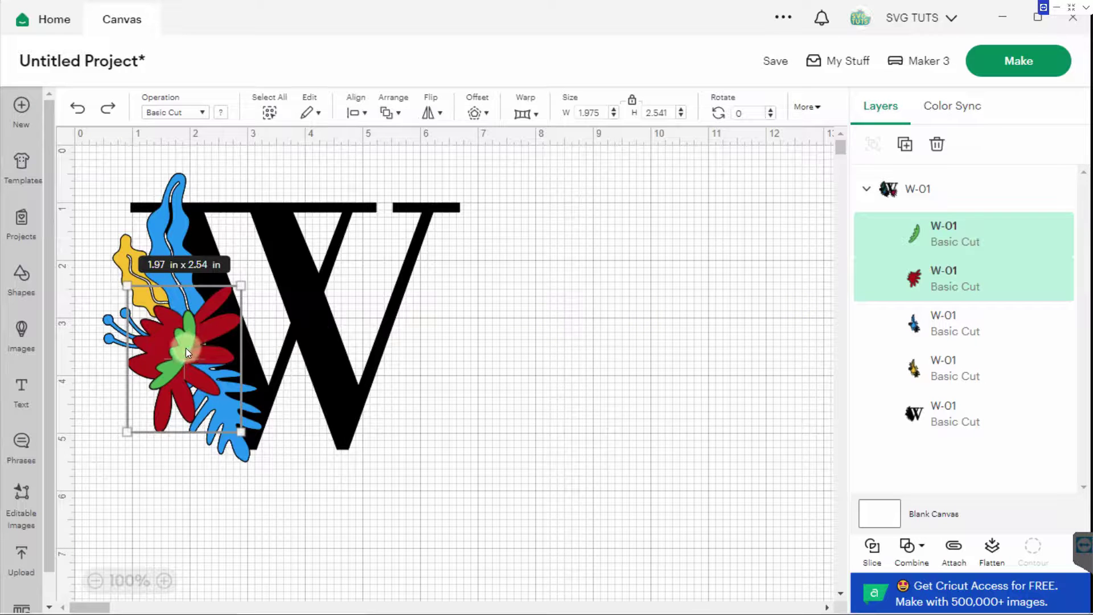
drag(186, 347, 405, 309)
click(512, 313)
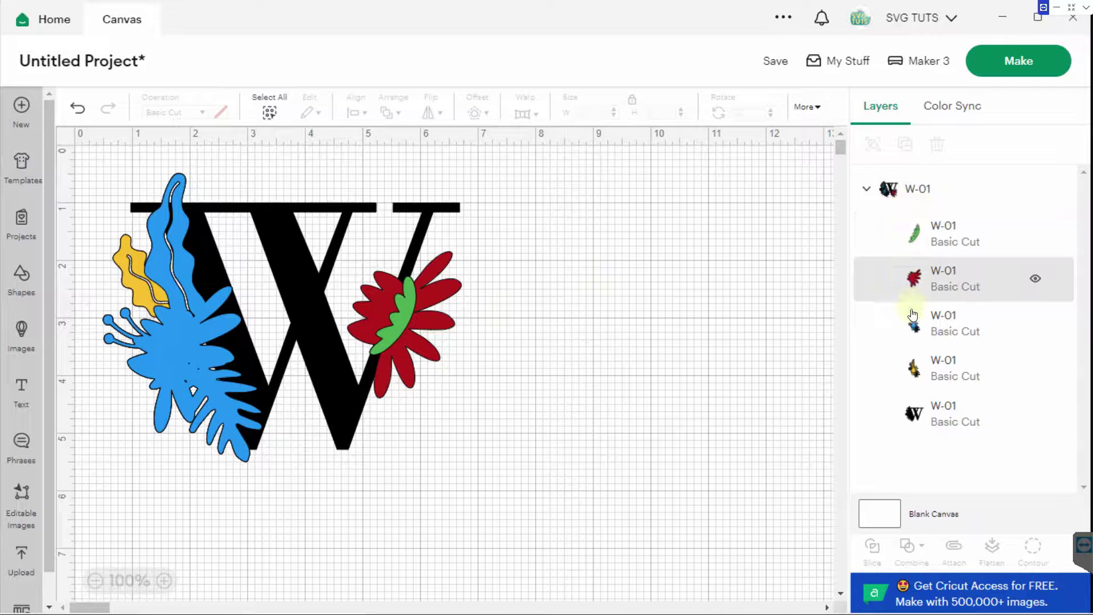
Duplicate the red flower and green leaf and drag the copy onto the left blue cluster.
click(936, 327)
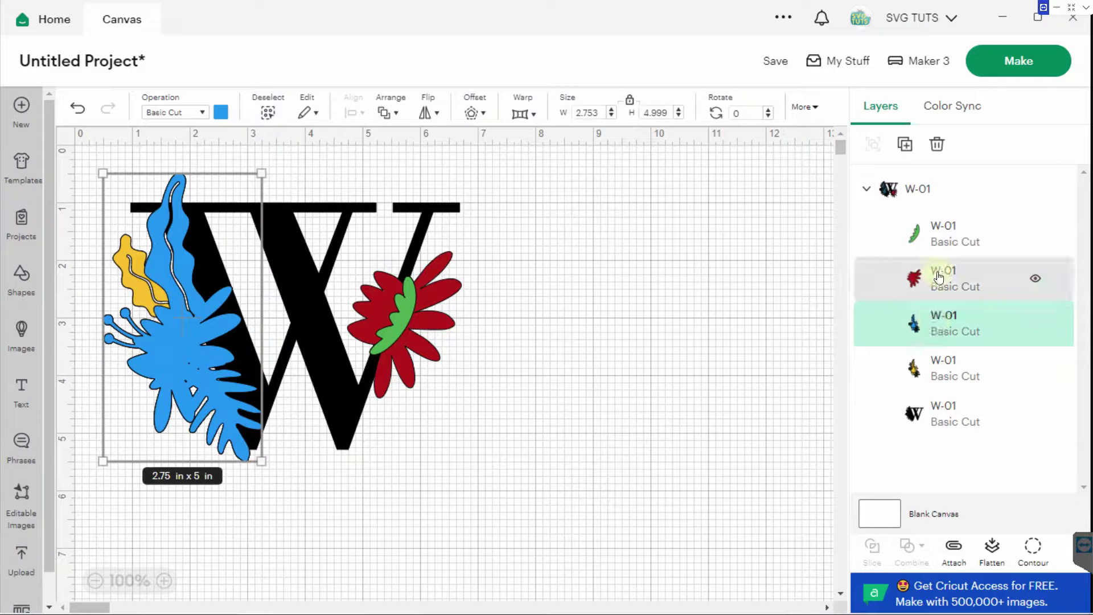
click(939, 279)
shift+click(940, 242)
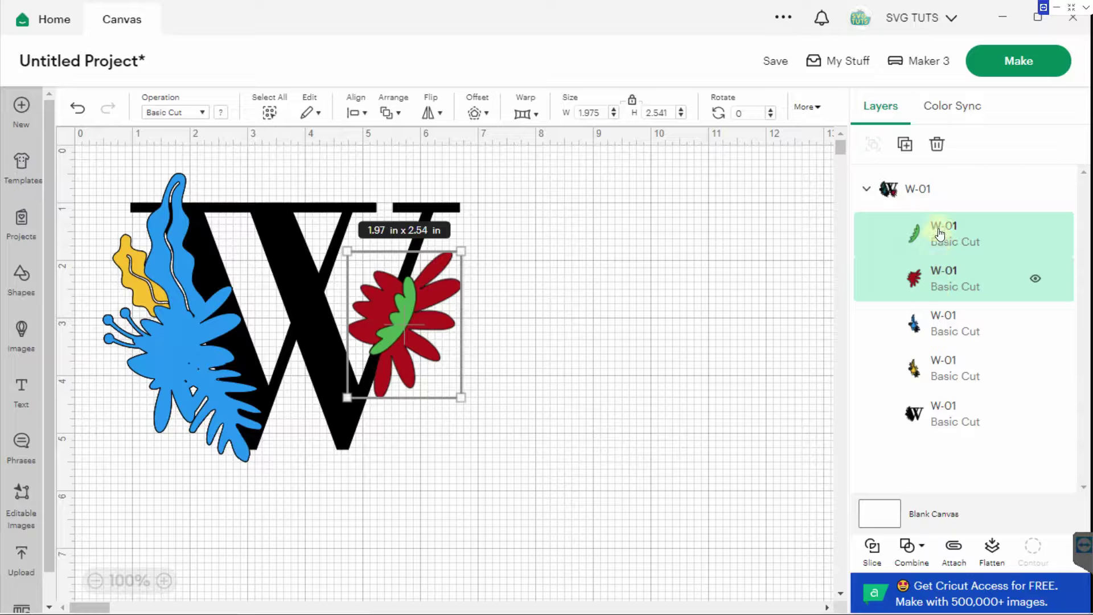
click(907, 147)
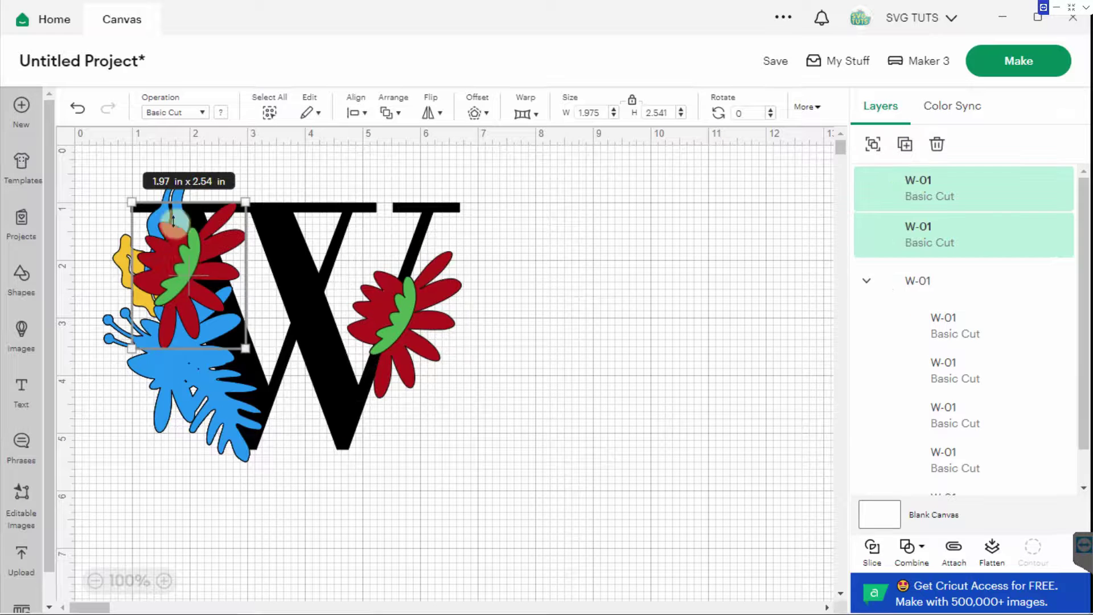
drag(187, 264, 182, 346)
click(542, 330)
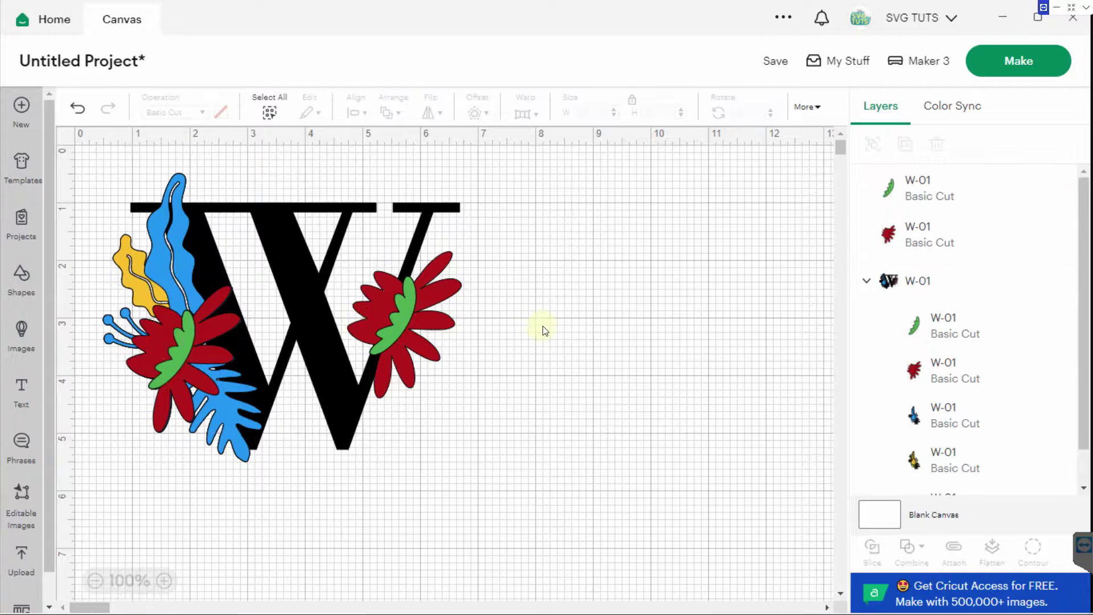